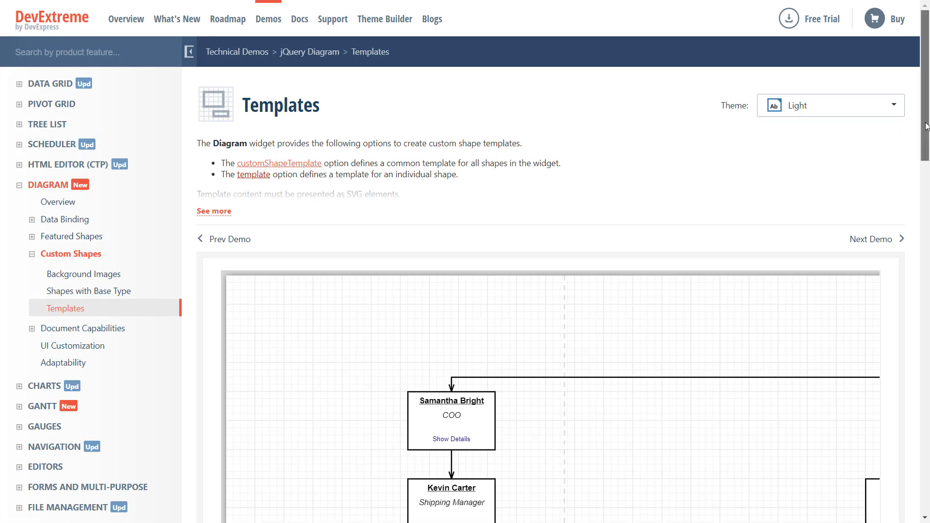
left_click_drag(927, 127, 926, 204)
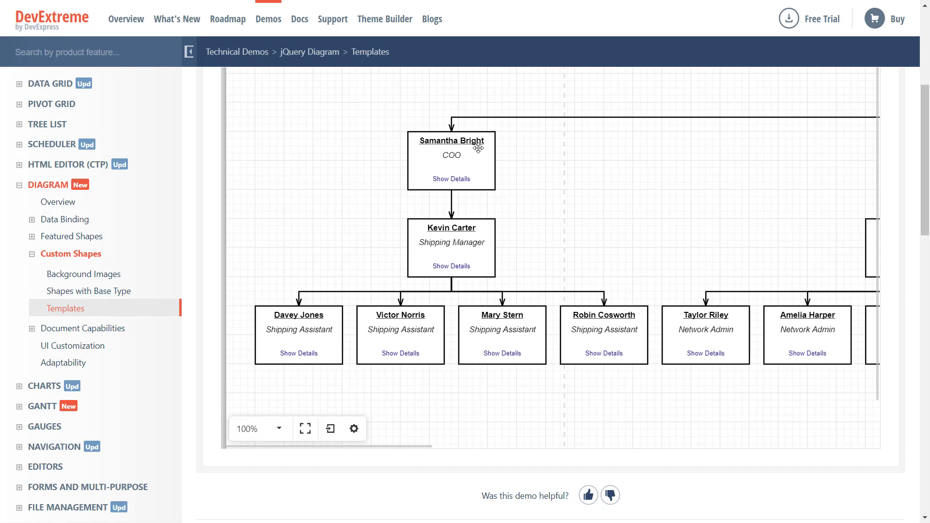
- Show the COO's full contact details from the org-chart node
left_click(466, 184)
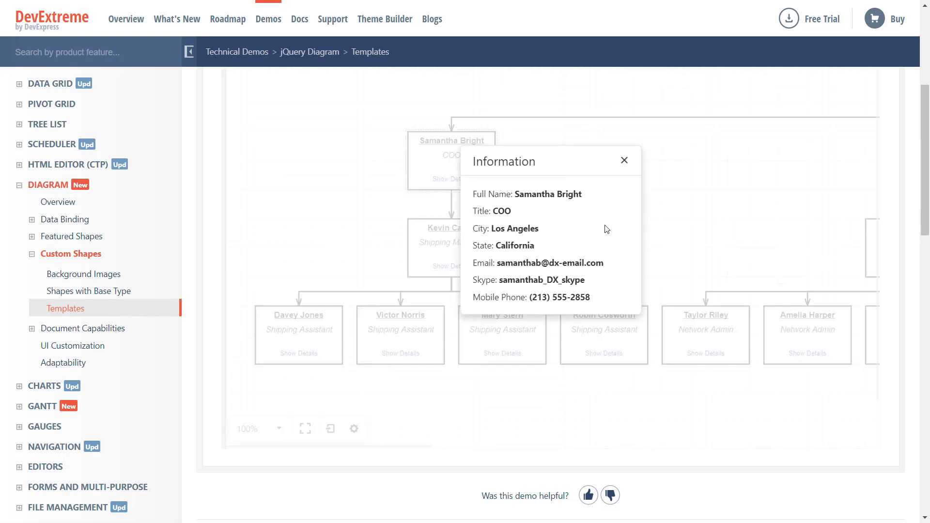
- Dismiss the Information popup and highlight the customShapes block in index.js
left_click(624, 160)
left_click_drag(924, 156, 926, 298)
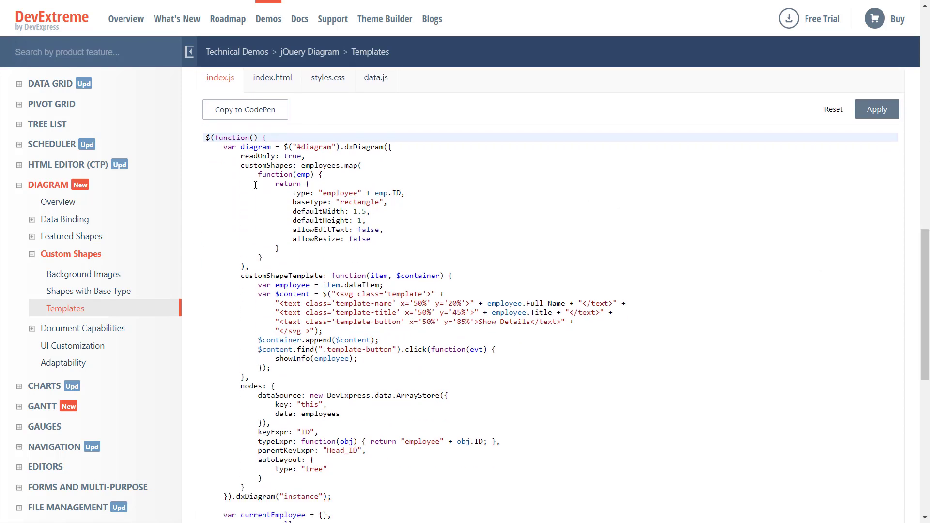
left_click_drag(241, 165, 281, 267)
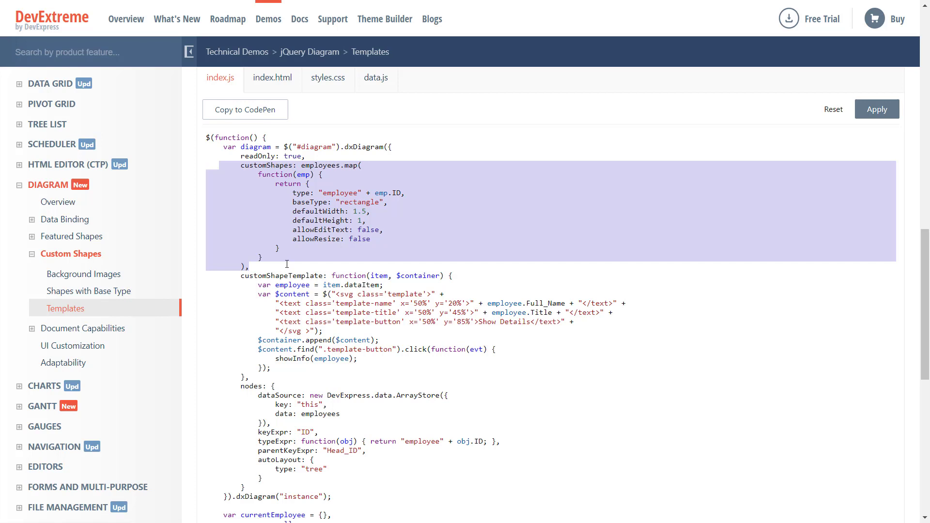
left_click(285, 257)
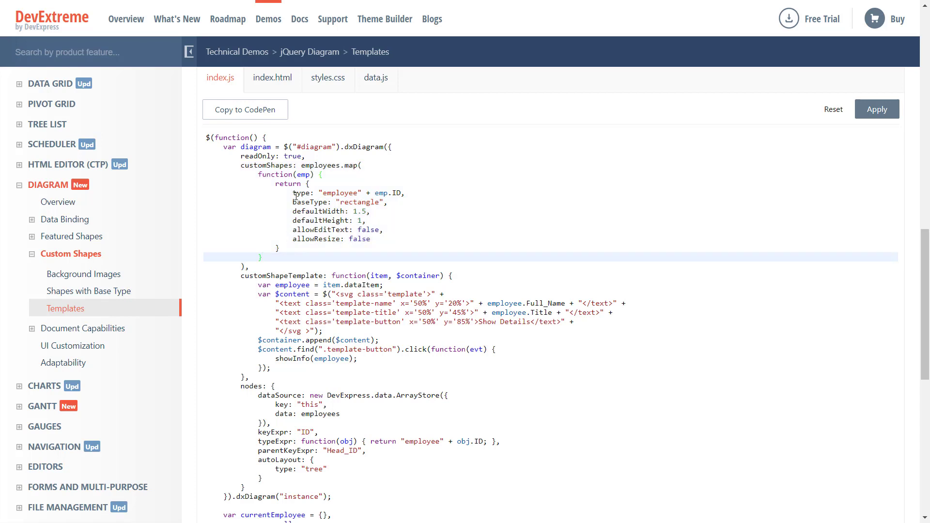
- Highlight the line setting each shape's type and the typeExpr mapping line
left_click_drag(293, 193, 406, 192)
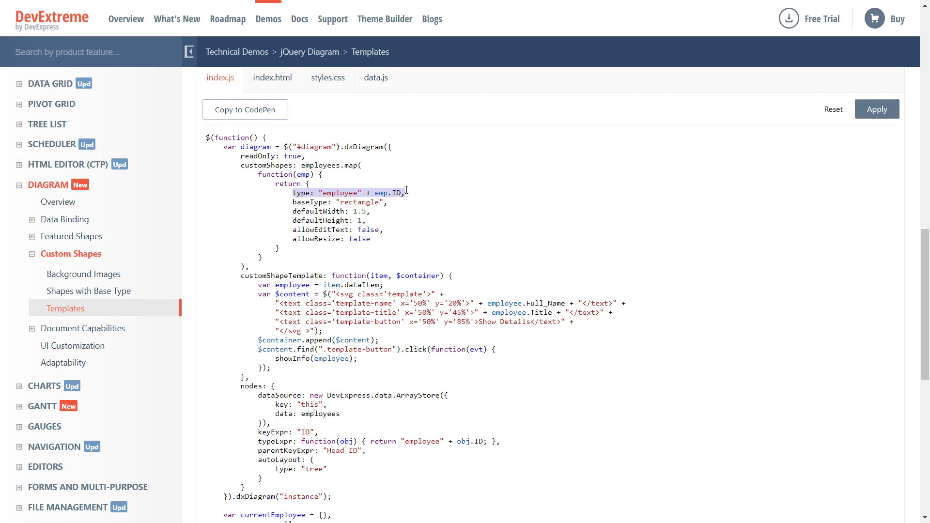
left_click_drag(258, 442, 503, 441)
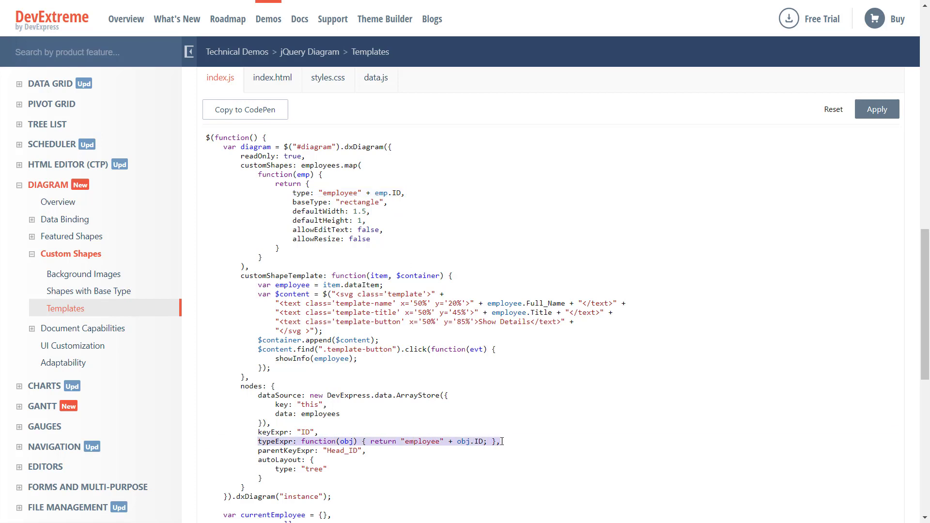
left_click(340, 377)
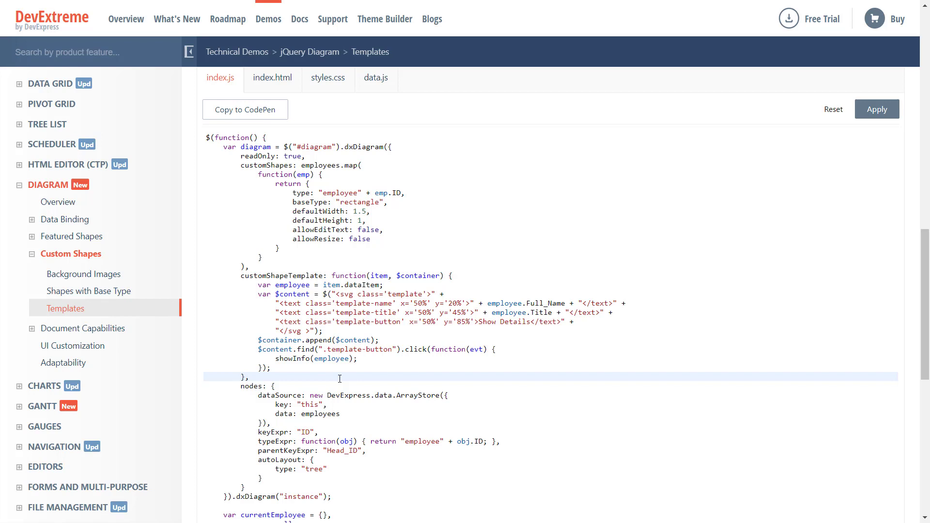
left_click_drag(240, 275, 275, 376)
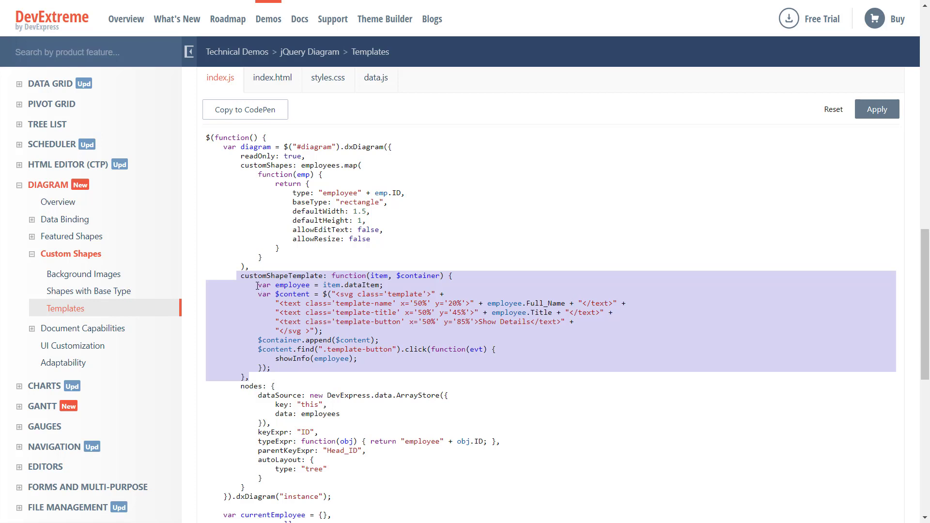
left_click_drag(256, 285, 326, 332)
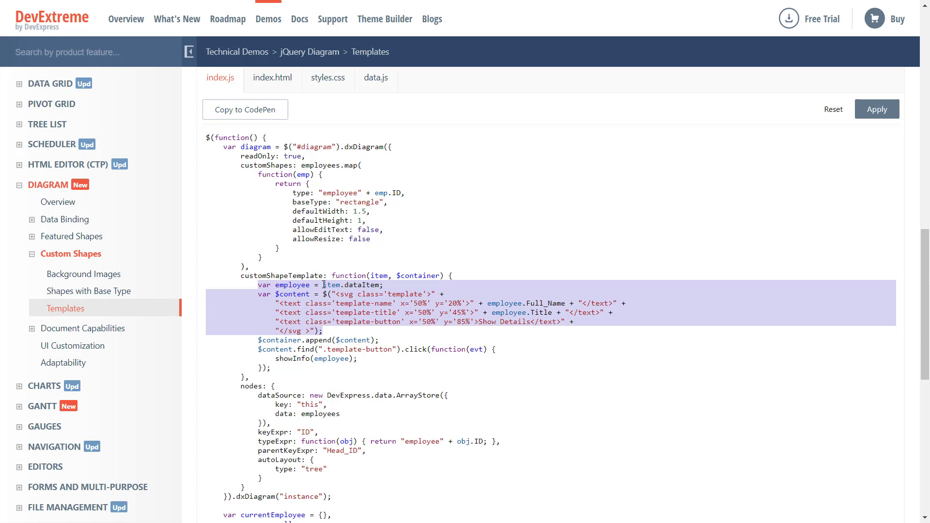
double_click(329, 285)
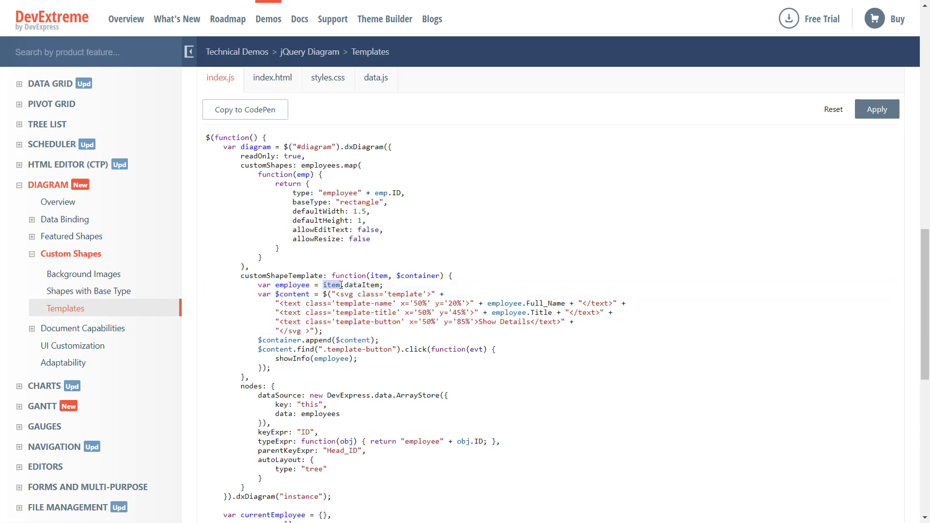
left_click_drag(259, 341, 301, 340)
left_click(299, 379)
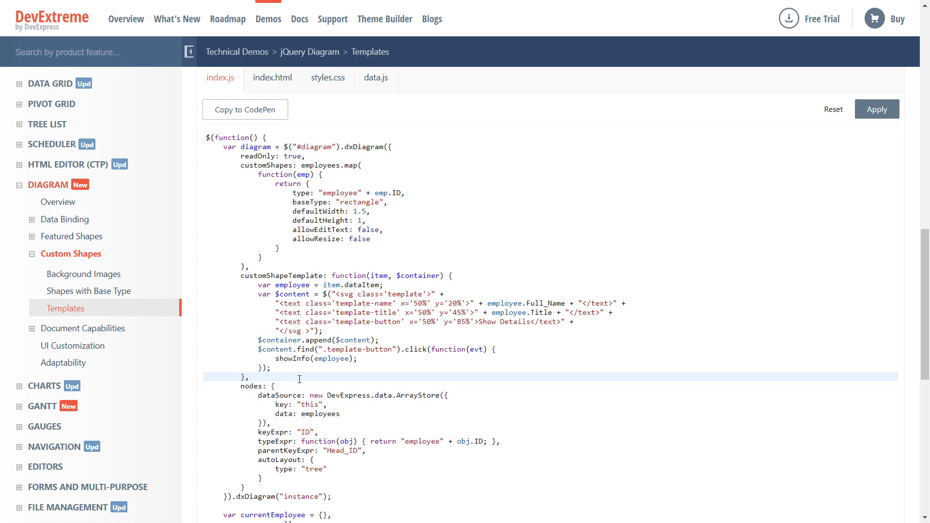
- Paste the new customShapes array over the old block and delete the customShapeTemplate block
left_click(260, 267)
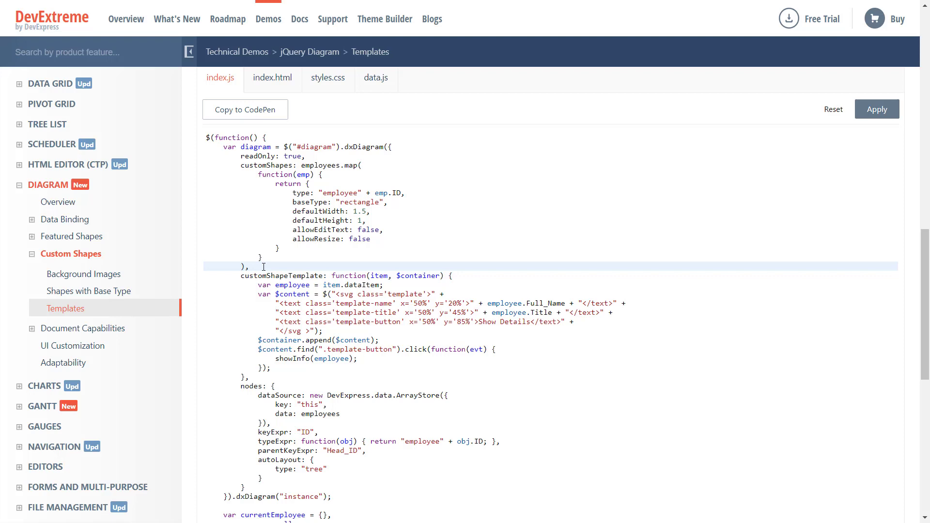
left_click_drag(263, 266, 195, 172)
type("customShapes: [{             type: \"customShape\",             baseType:\"rectangle\",             template: function(item, $container) {                 var $content = $(\"<svg class='template'>\" +                 \"<text class='template-name' x='50%' y='20%'>\" + \"Custom shape\" + \"</text>\" +                 \"<text class='template-button' x='50%' y='85%'>Show Details</text>\" +                 \"</svg >\");                 $container.append($content);             }         }],")
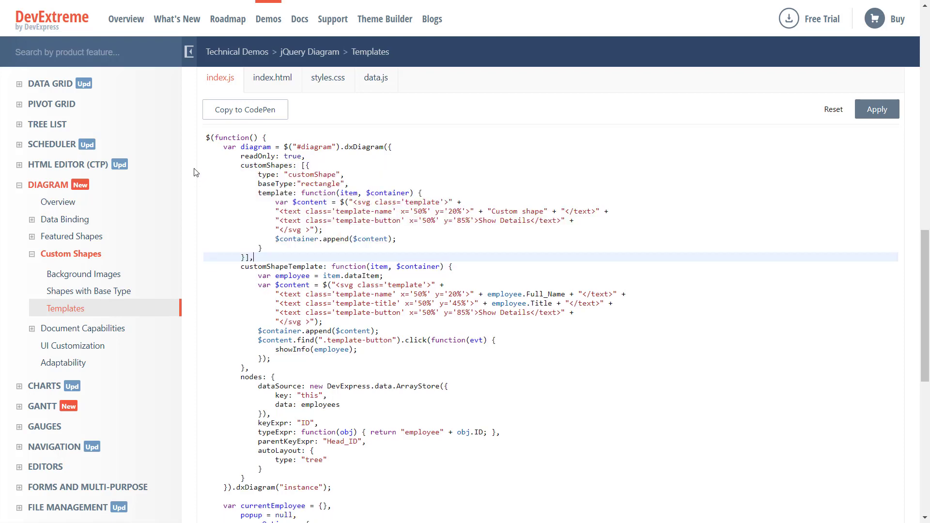
left_click_drag(250, 367, 210, 268)
key("Delete")
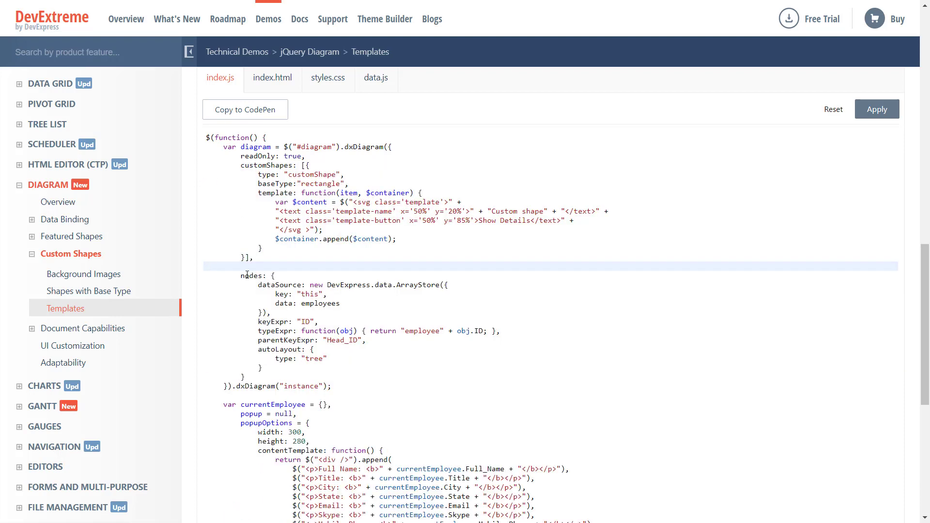
left_click(304, 256)
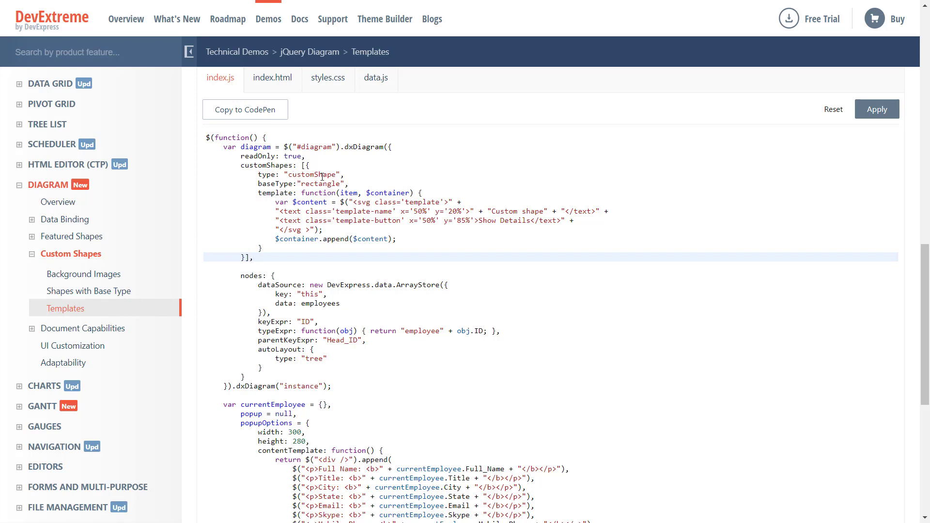
- Change typeExpr to return "customShape" and highlight the new template's SVG markup labeled Custom shape
left_click_drag(490, 332, 444, 331)
key("Delete")
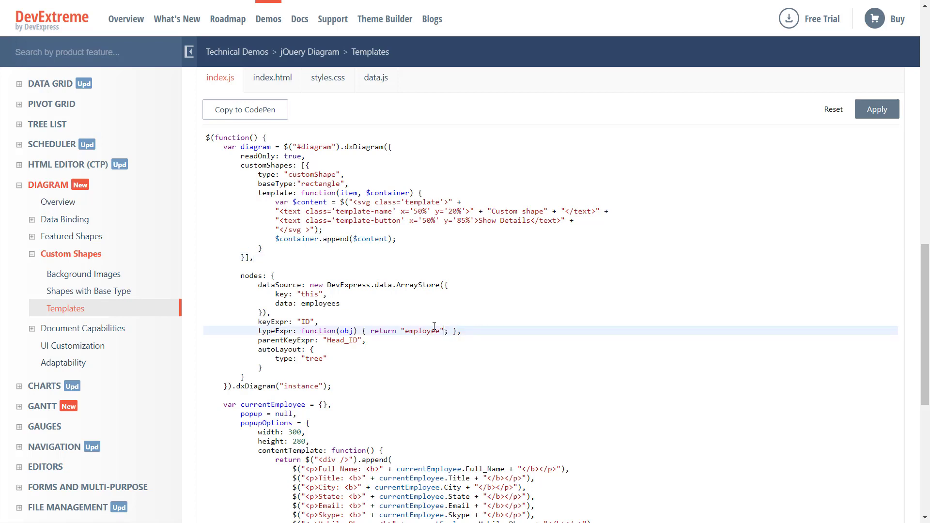
double_click(422, 332)
type("customShape")
left_click_drag(256, 193, 278, 247)
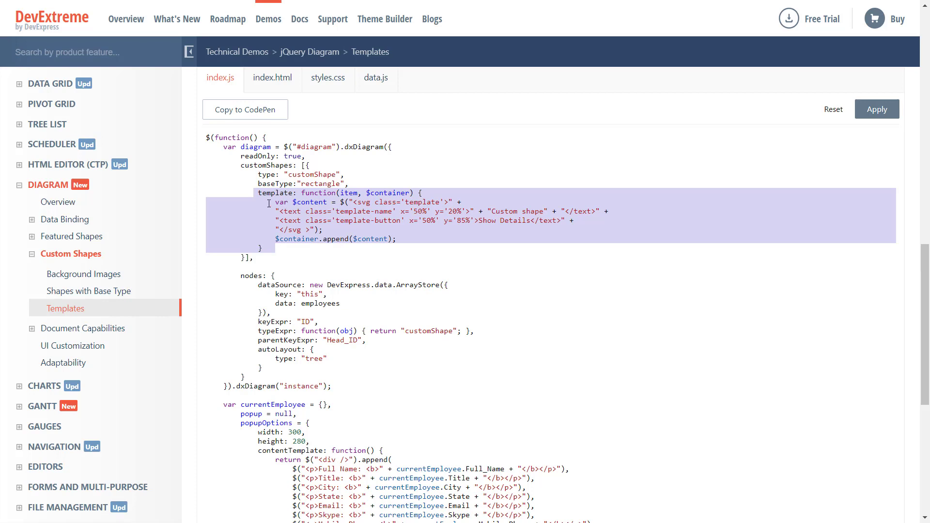
left_click_drag(275, 203, 323, 230)
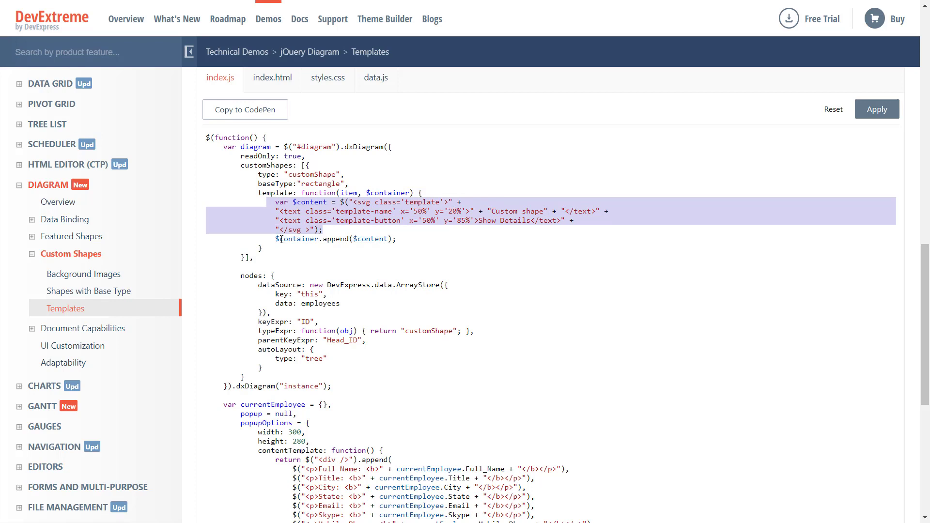
- Clear the code selection before applying the edited demo code
left_click(330, 230)
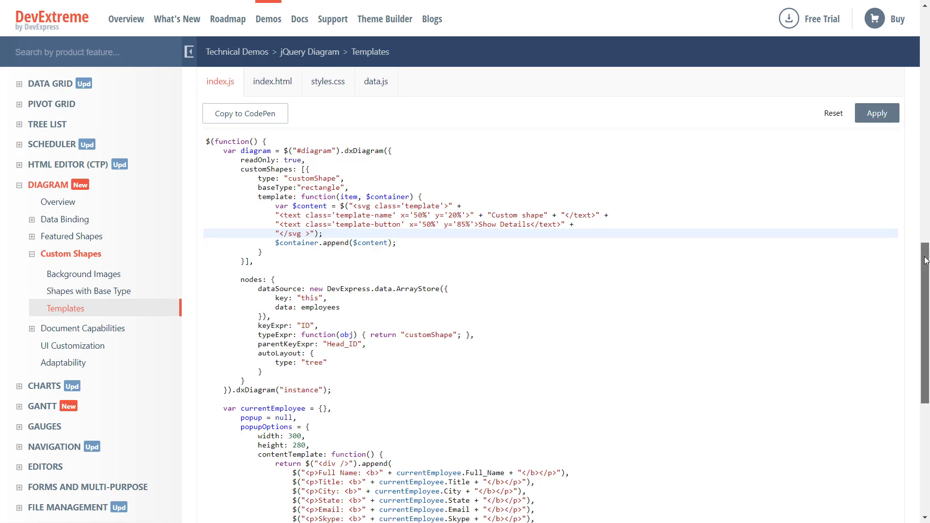
left_click_drag(925, 258, 925, 80)
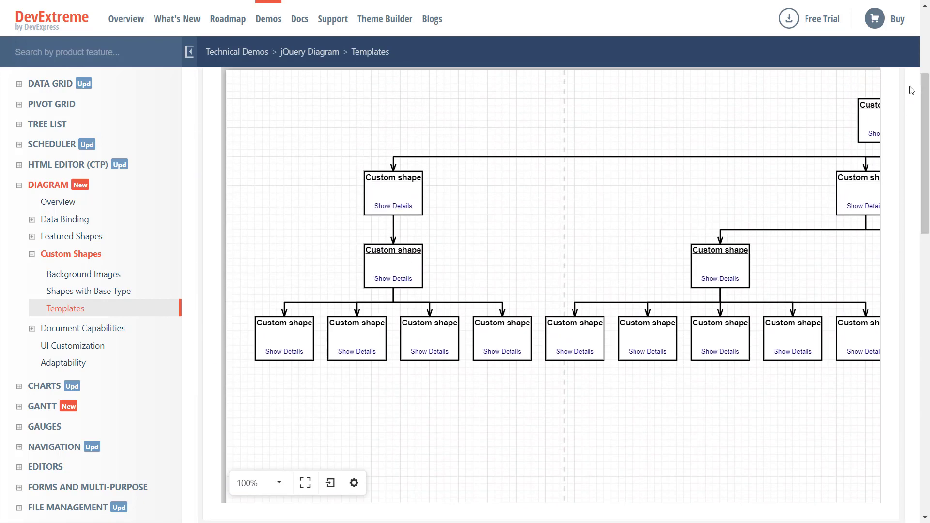